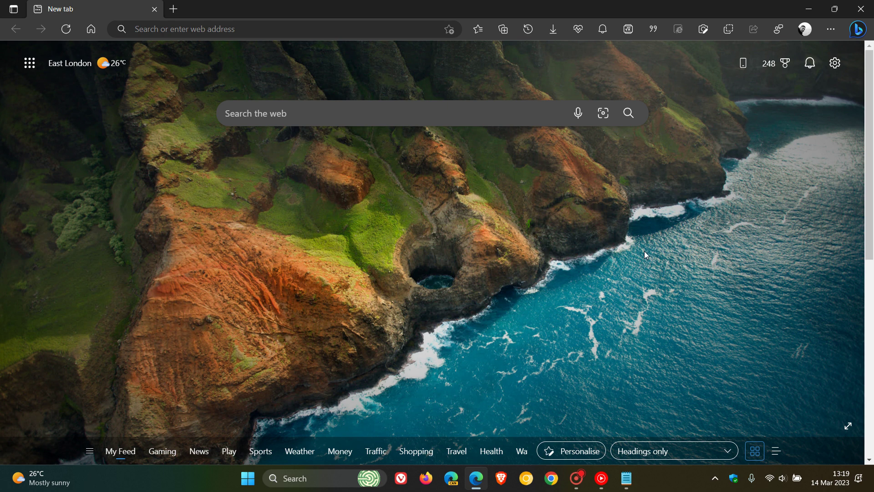
- Open and close the Bing Discover sidebar four times in a row
click(858, 30)
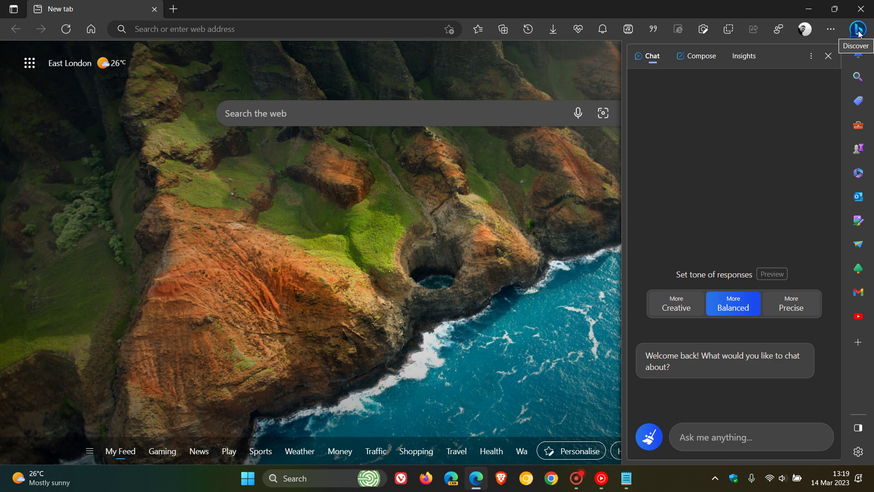
click(828, 56)
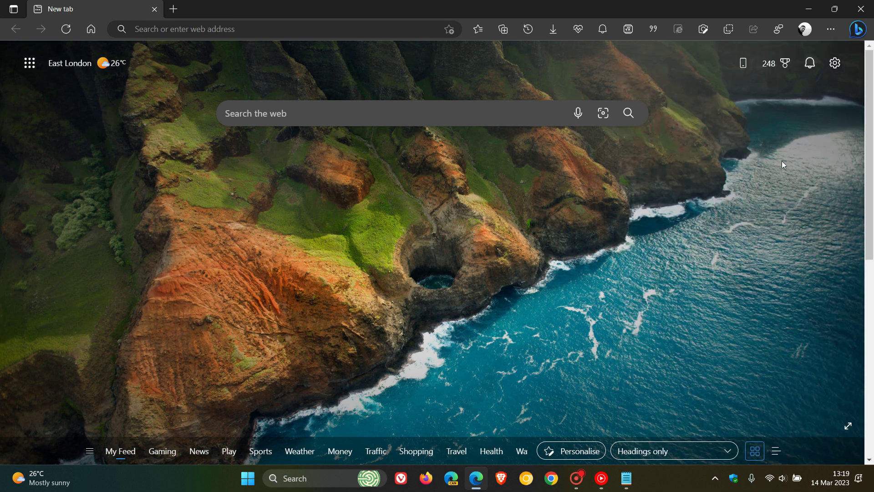
click(857, 30)
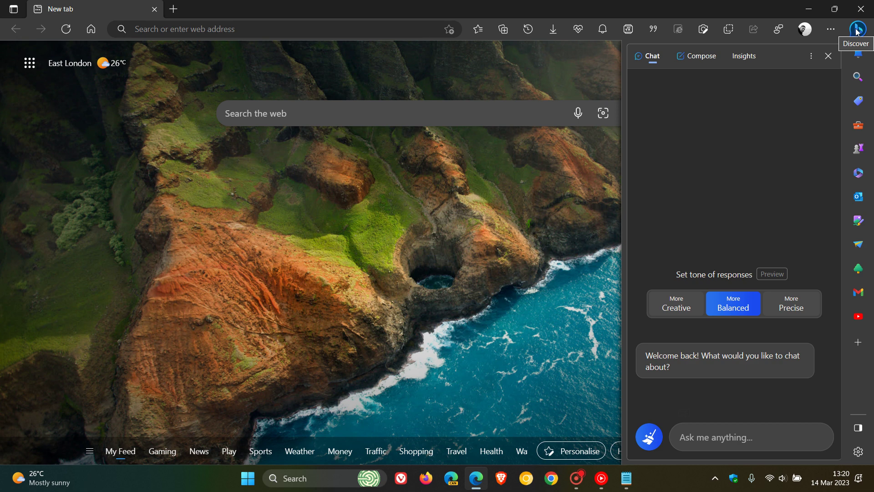
click(827, 56)
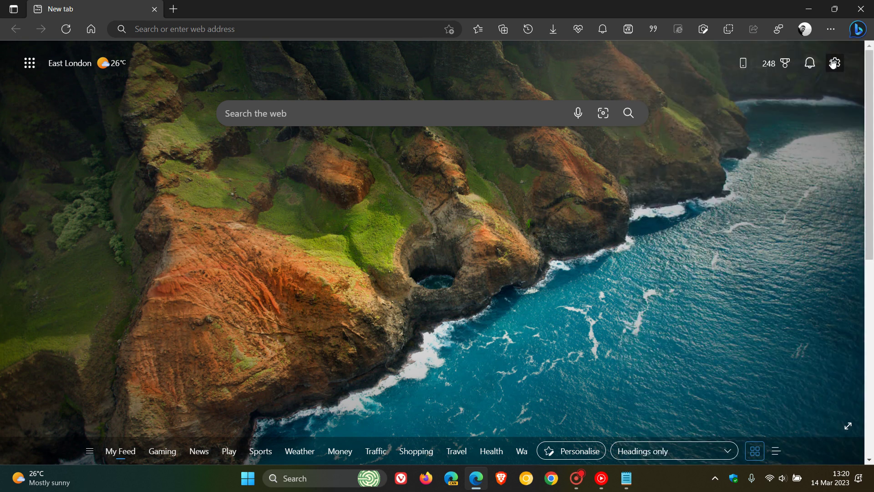
click(859, 29)
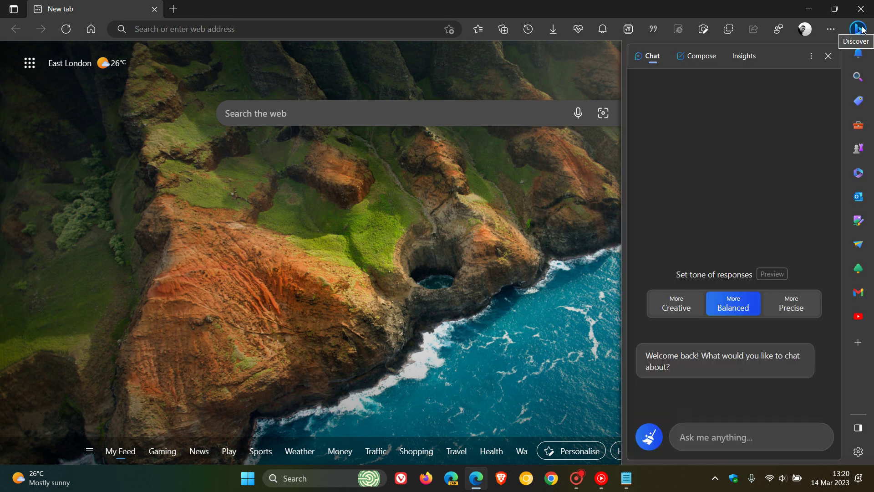
click(828, 56)
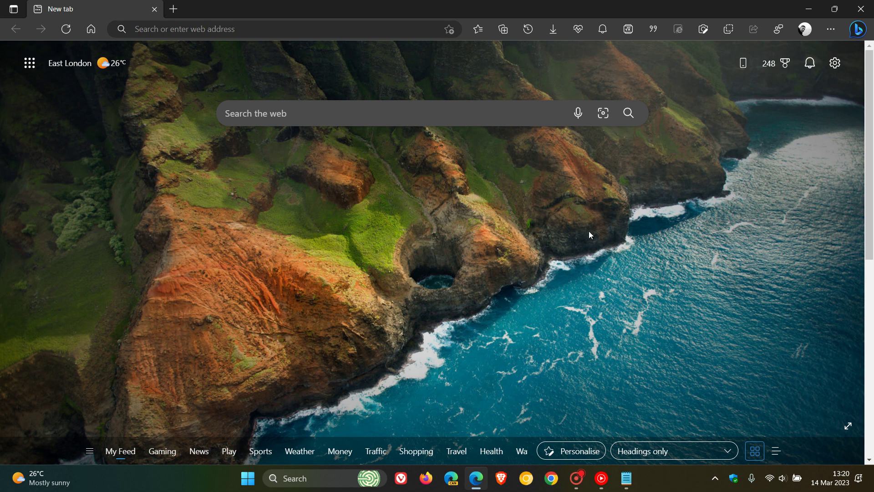
click(859, 30)
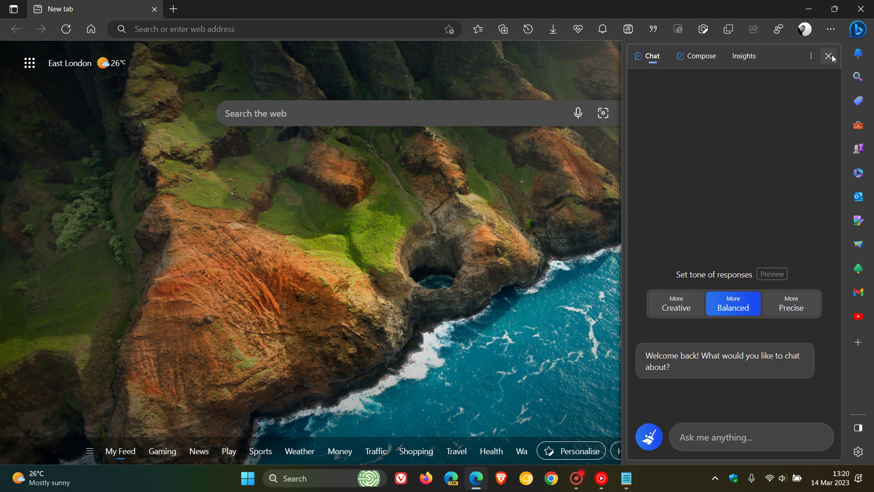
click(858, 30)
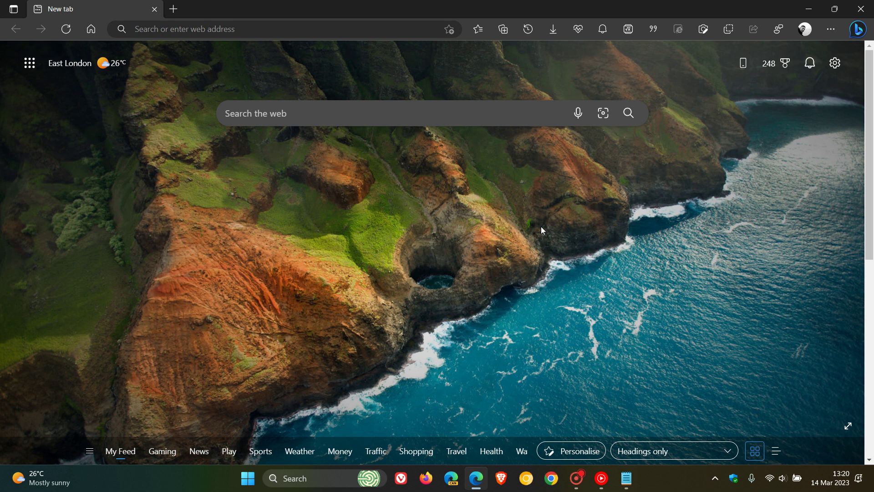
- Enter 'ef' in the address bar without submitting it, and dismiss the edge://flags suggestions
click(264, 28)
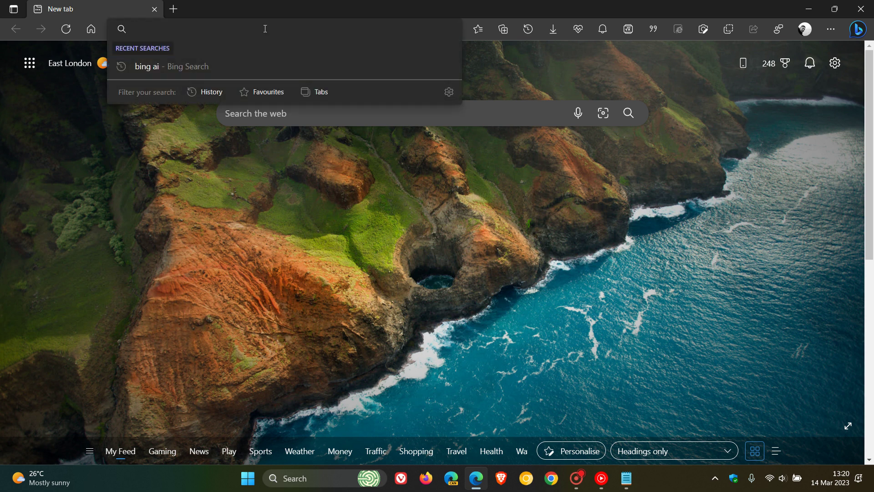
text(ef)
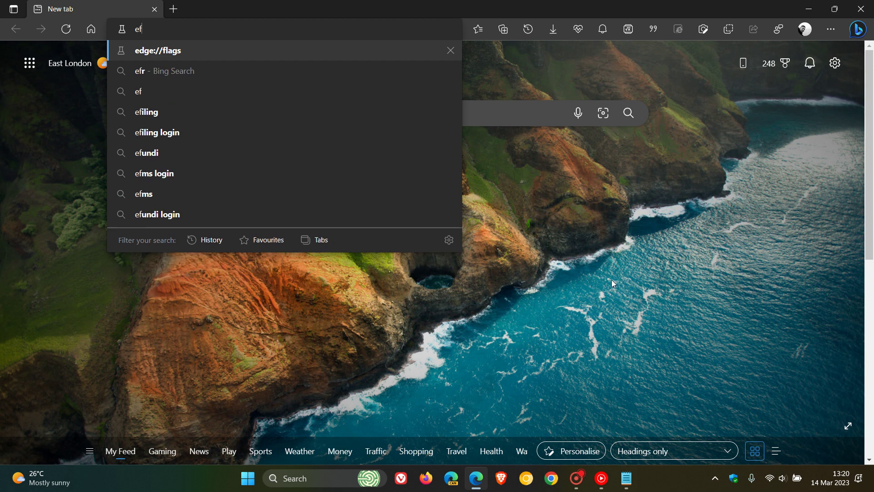
click(612, 280)
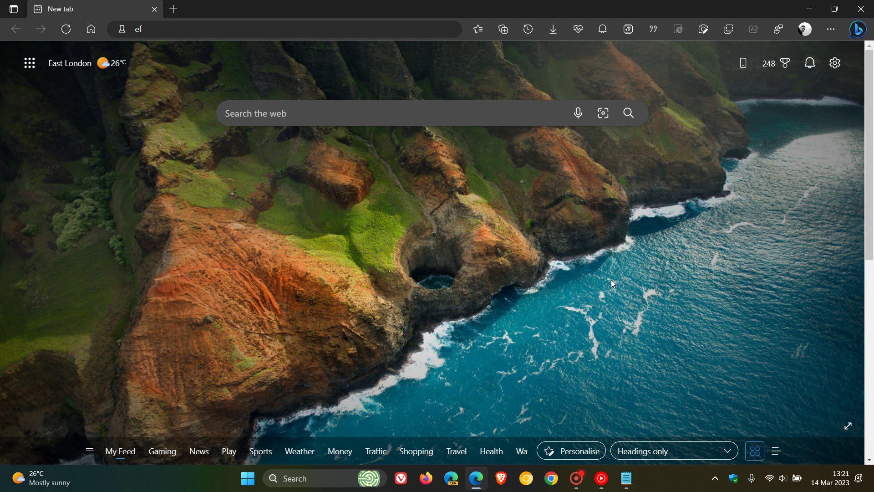
click(475, 487)
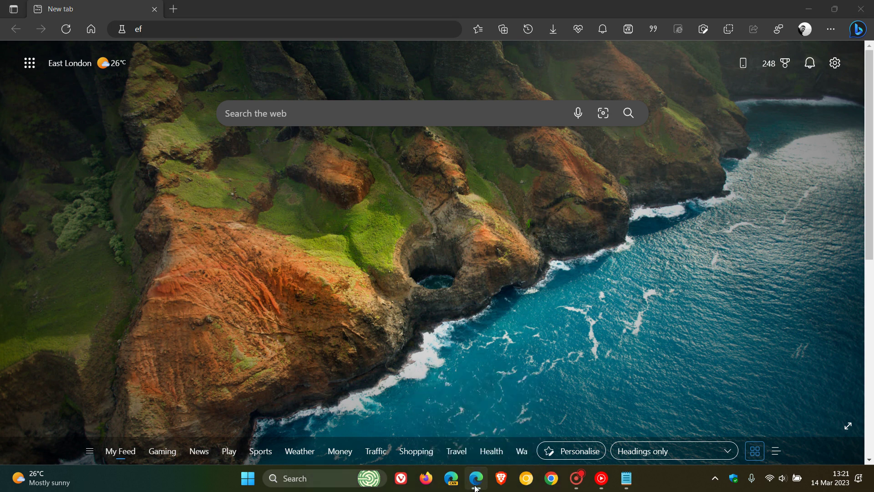
- Open Properties for the Microsoft Edge shortcut from the taskbar jump list
right_click(475, 488)
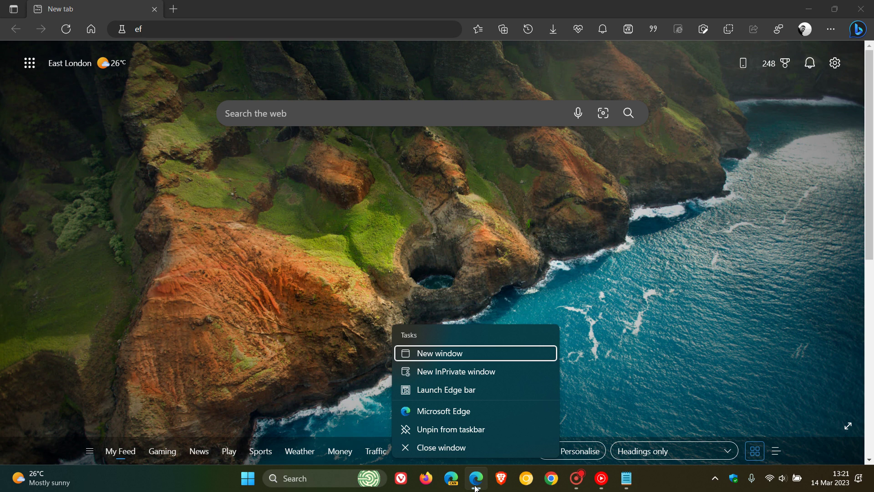
right_click(469, 414)
click(526, 403)
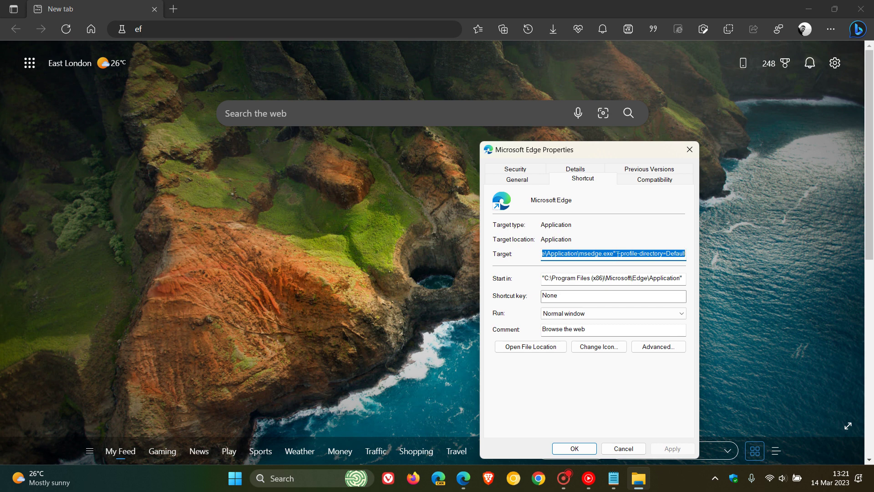
- Swap the Target's --profile-directory=Default for the pasted --disable-features=msEdgeSidebarV2, then Apply and OK
click(617, 254)
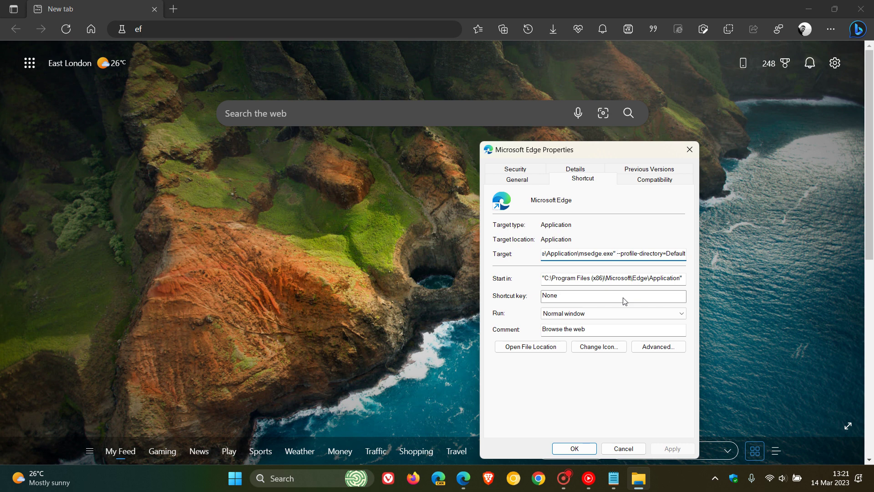
key(Delete)
key(Delete)
key(Delete)
key(Delete)
key(Delete)
key(Delete)
key(Delete)
key(Delete)
key(Delete)
key(Delete)
key(Delete)
key(Delete)
key(Delete)
key(Delete)
key(Delete)
key(Delete)
key(Delete)
key(Delete)
key(Delete)
key(Delete)
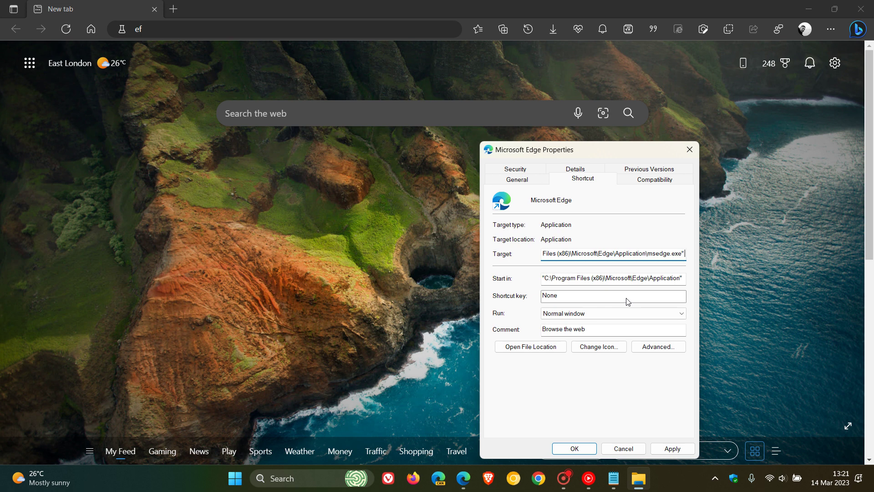
right_click(684, 253)
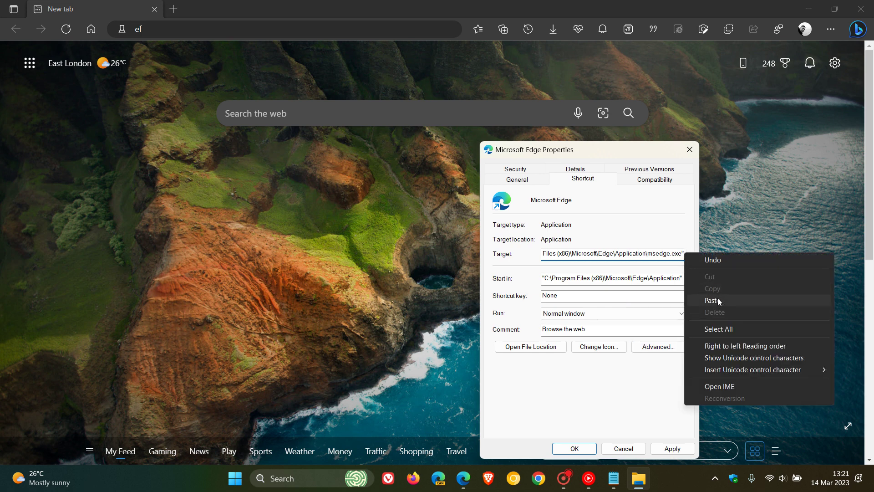
click(717, 298)
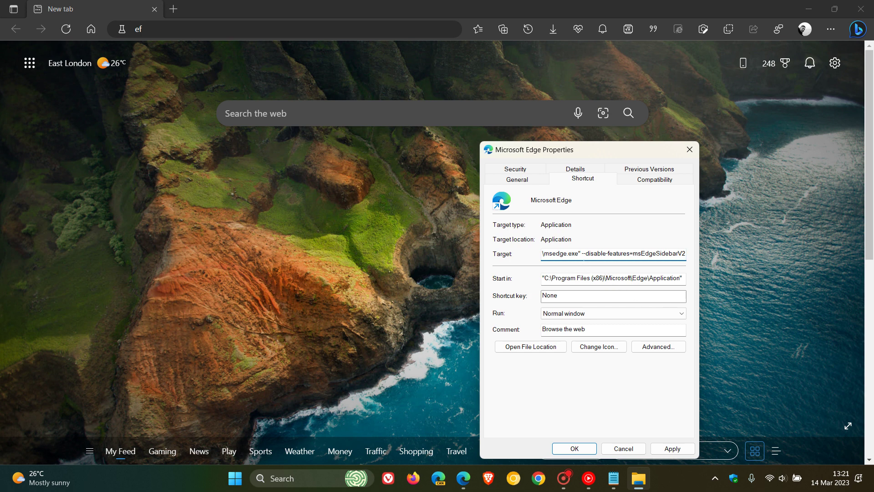
click(614, 484)
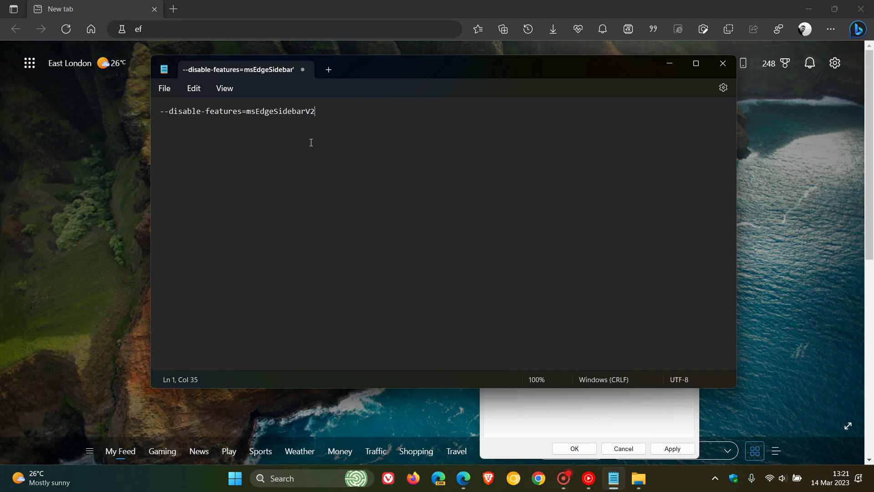
click(668, 63)
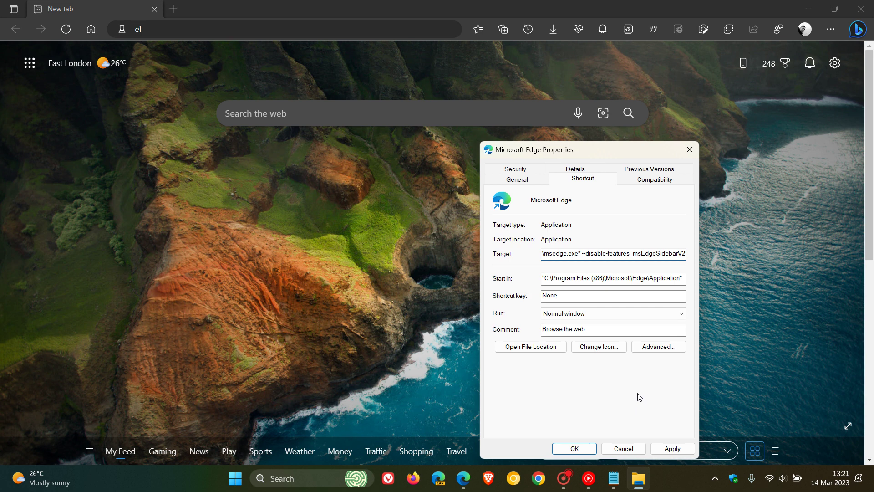
click(664, 449)
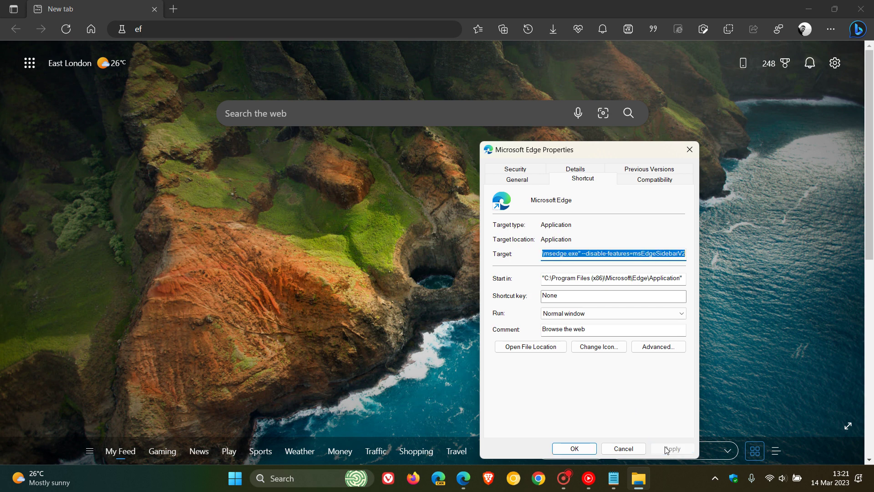
click(573, 448)
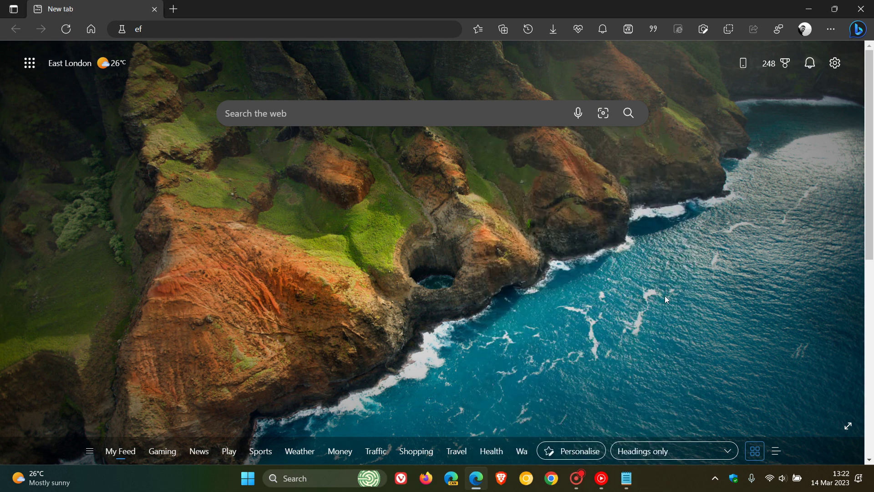
- Close Edge, relaunch it from the taskbar, and check the top-right Discover button spot
click(862, 8)
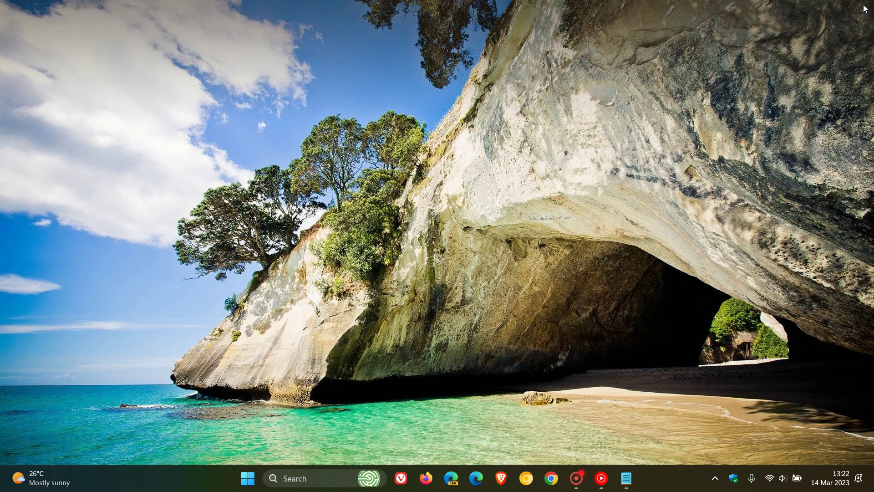
click(476, 478)
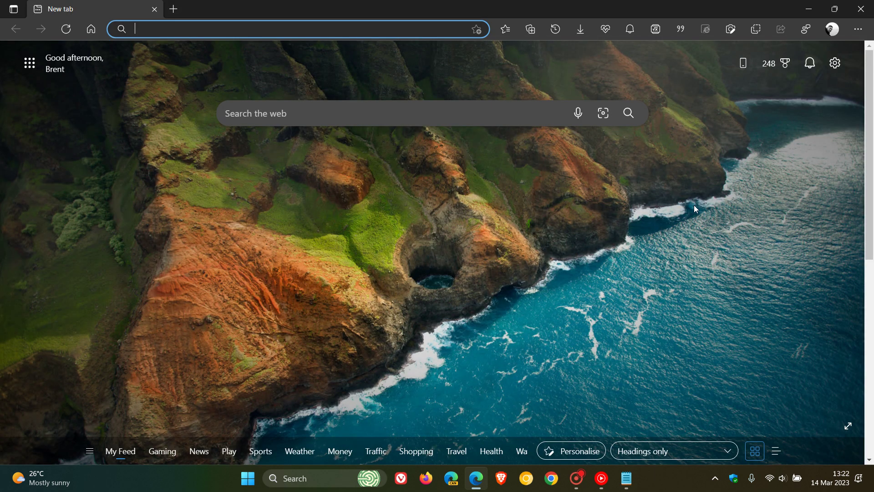
click(861, 29)
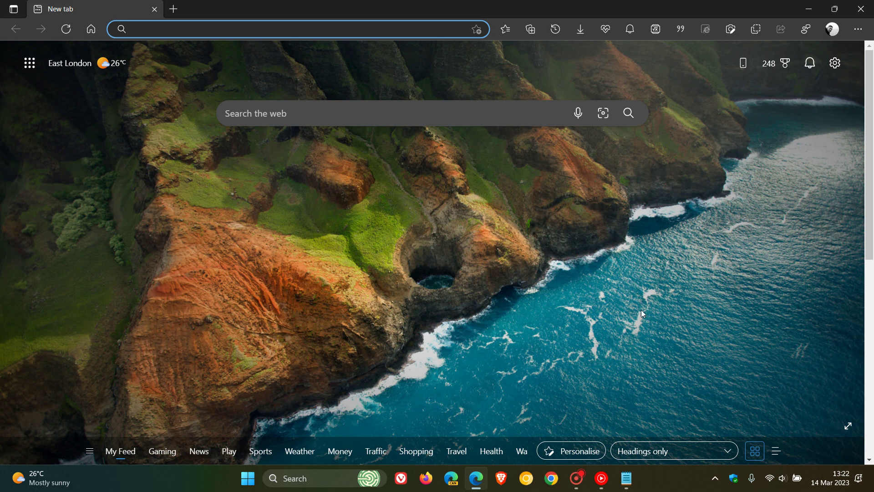
- Switch on Show sidebar in Edge's Settings > Sidebar page
click(574, 274)
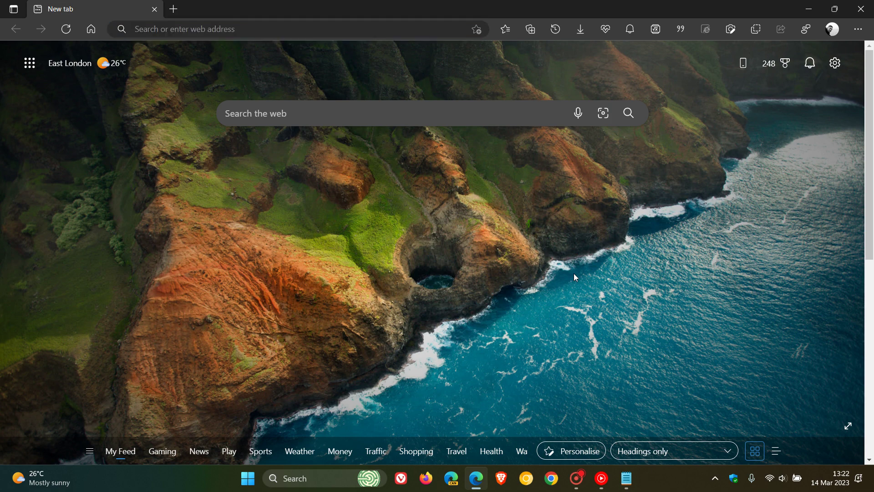
click(858, 29)
scroll(719, 326, down, 2)
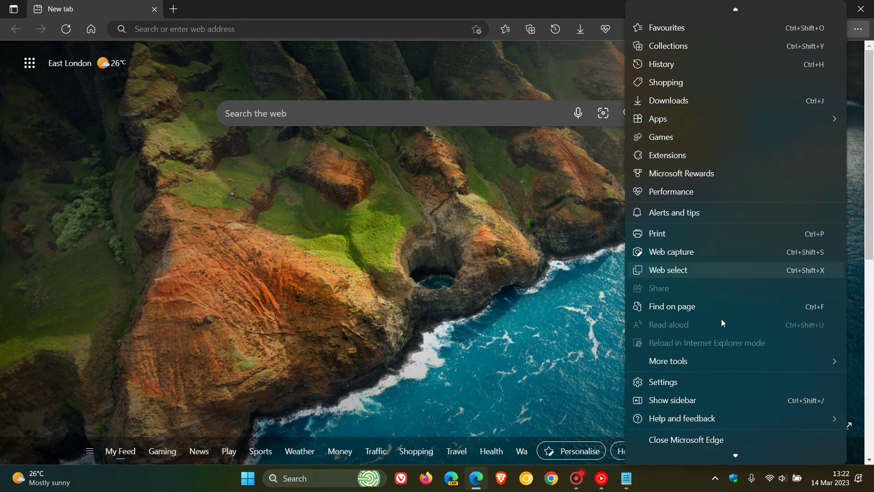
click(694, 384)
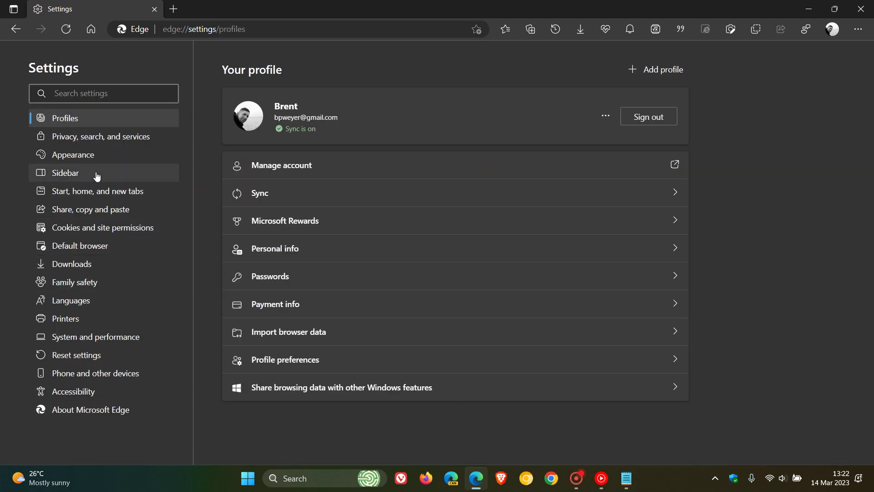
click(96, 176)
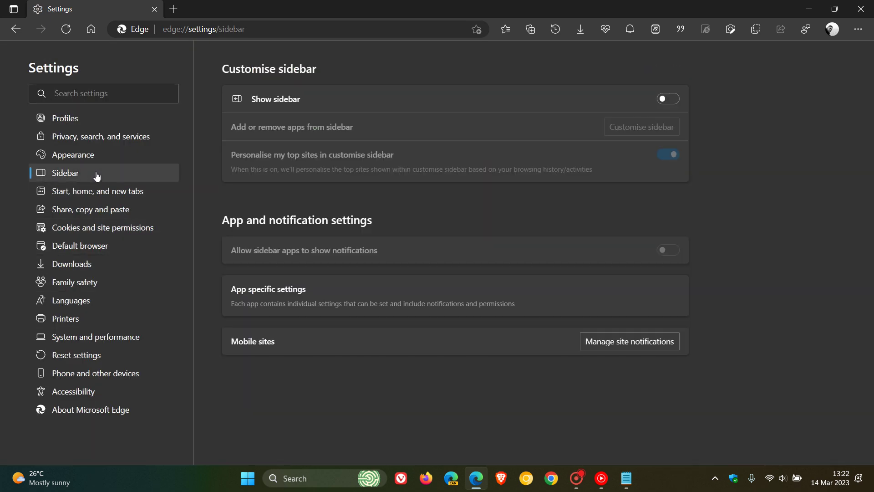
click(678, 100)
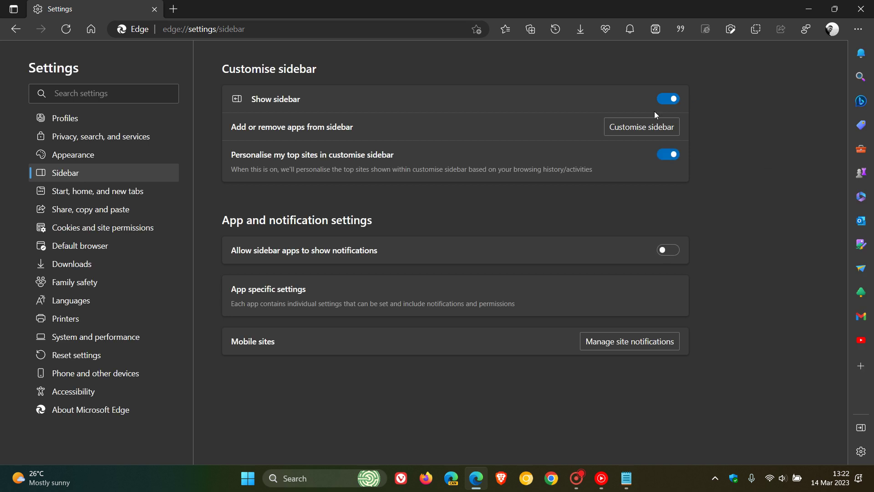
- On a new tab, open Discover, cycle Compose, Insights and Chat, then hide the sidebar
click(91, 30)
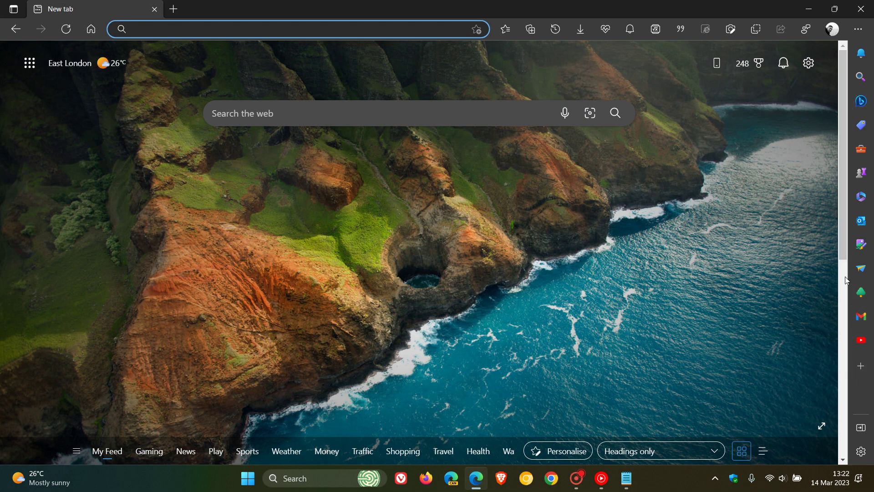
click(861, 102)
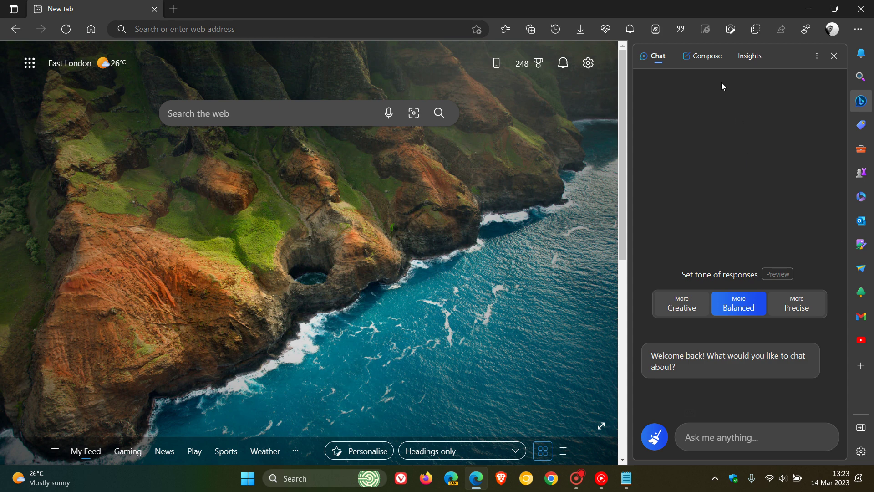
click(712, 59)
click(745, 61)
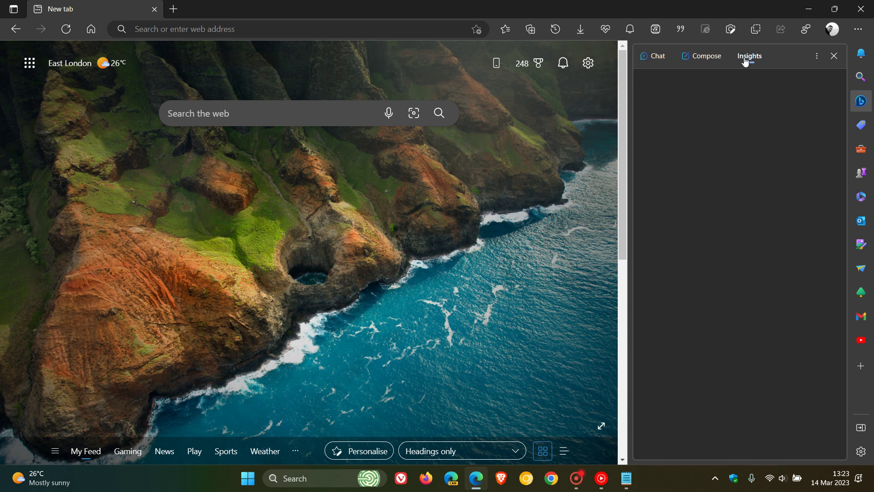
click(653, 56)
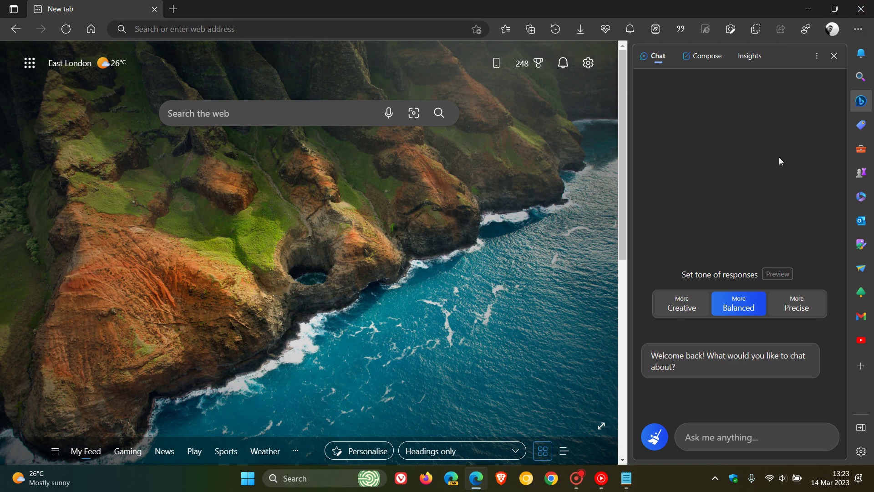
click(860, 429)
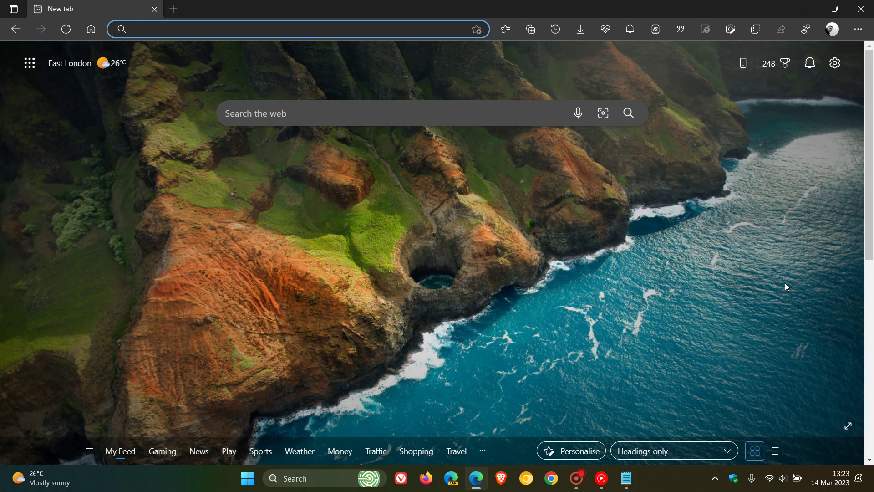
- Turn Show sidebar back on in Settings > Sidebar and review the Customise sidebar app list
click(852, 27)
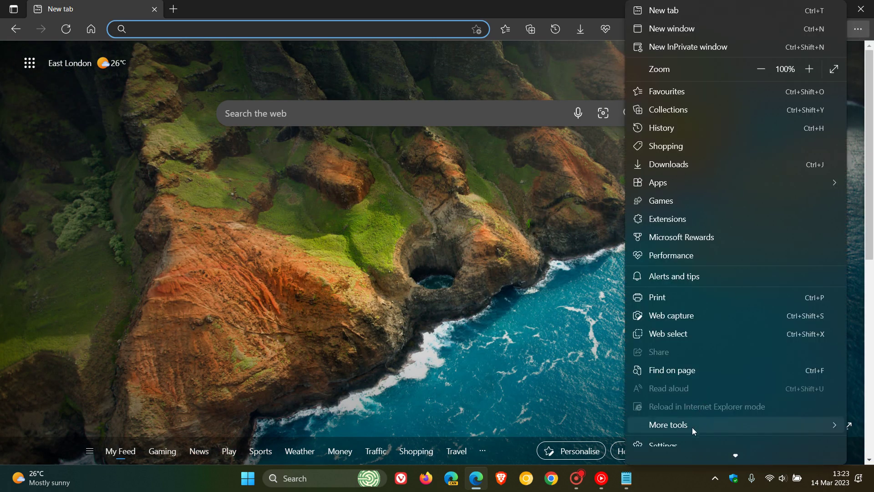
mouse_move(694, 430)
scroll(695, 428, down, 1)
click(685, 439)
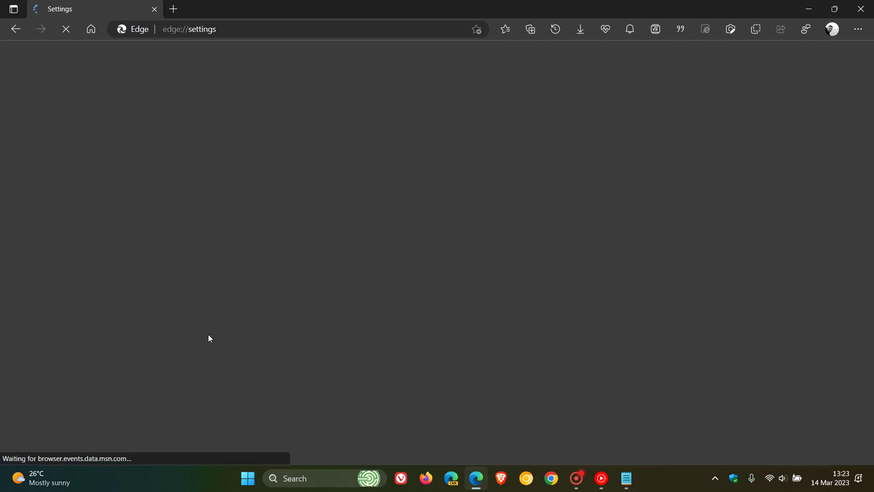
click(73, 174)
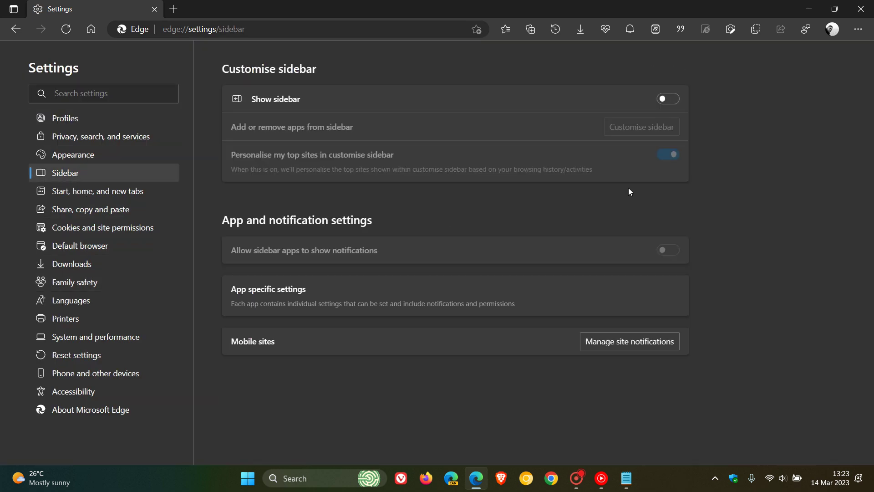
click(669, 99)
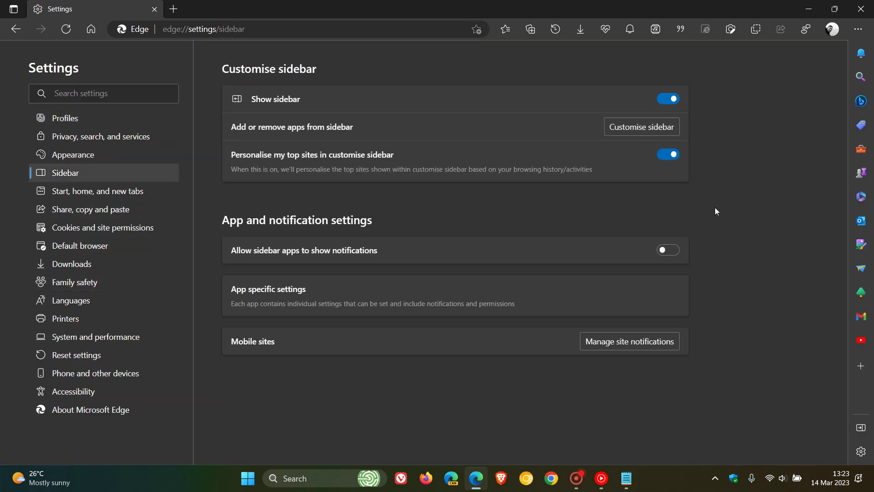
click(860, 366)
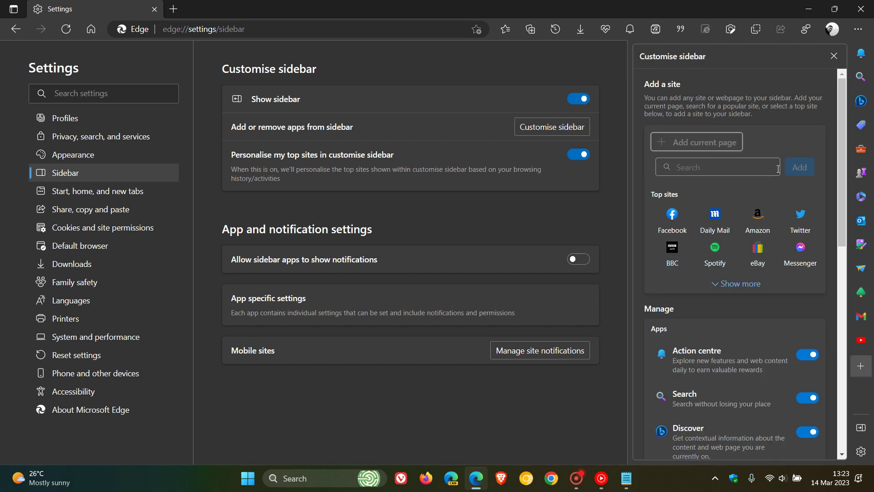
click(835, 57)
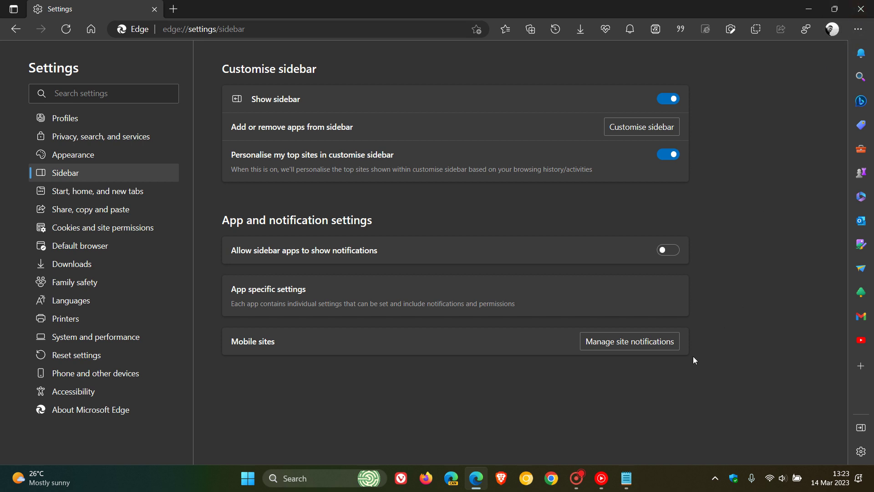
- From a new tab, open the Edge taskbar shortcut's Properties dialog
click(91, 30)
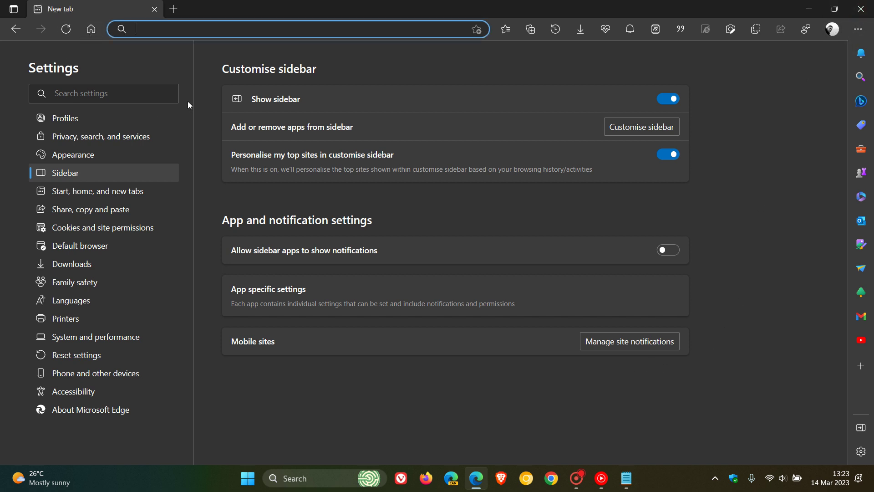
right_click(477, 486)
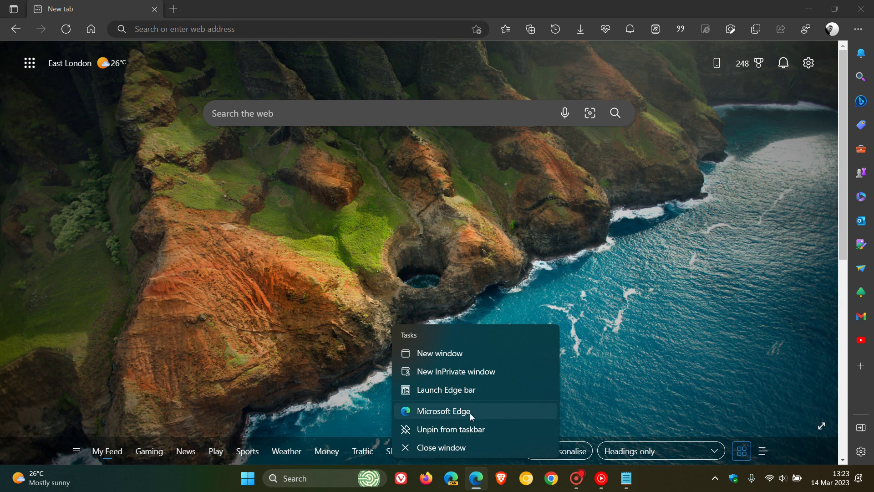
right_click(469, 414)
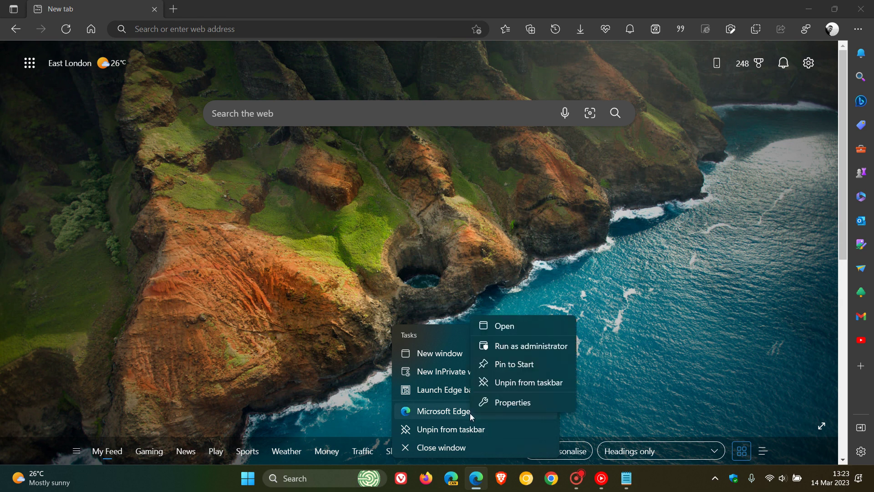
click(513, 403)
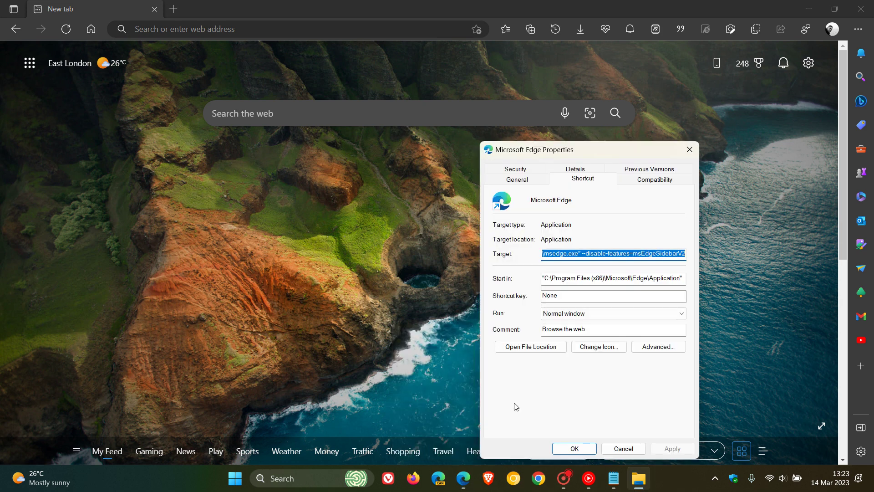
- Delete --disable-features=msEdgeSidebarV2 after msedge.exe" in Target, then Apply and OK
click(582, 255)
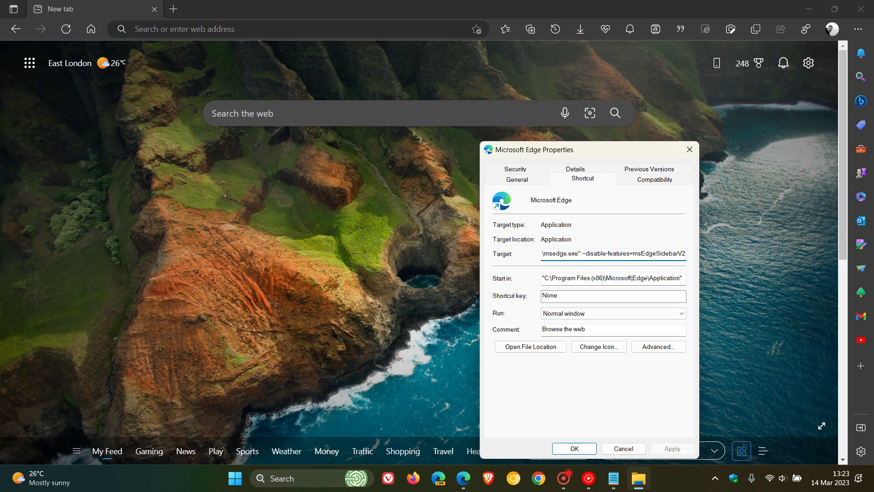
key(Delete)
key(Delete)
key(Delete)
key(Delete)
key(Delete)
key(Delete)
key(Delete)
key(Delete)
key(Delete)
key(Delete)
key(Delete)
key(Delete)
key(Delete)
key(Delete)
key(Delete)
key(Delete)
key(Delete)
key(Delete)
key(Delete)
key(Delete)
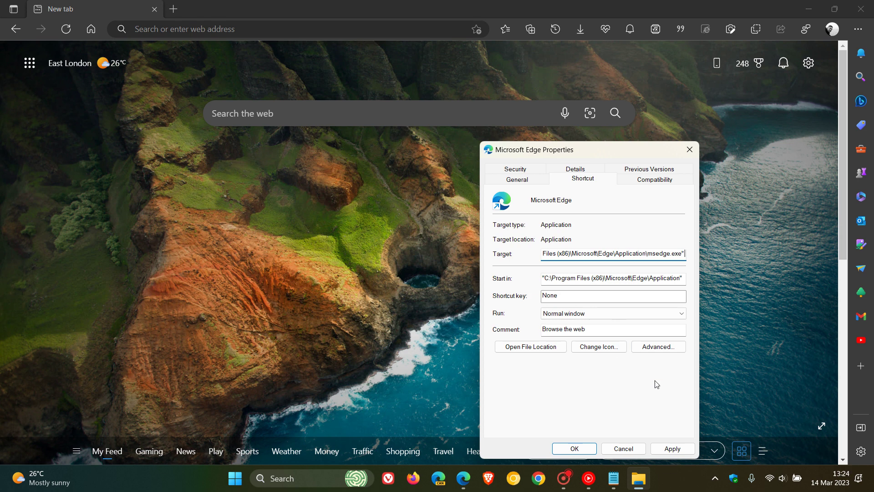
click(672, 449)
click(574, 448)
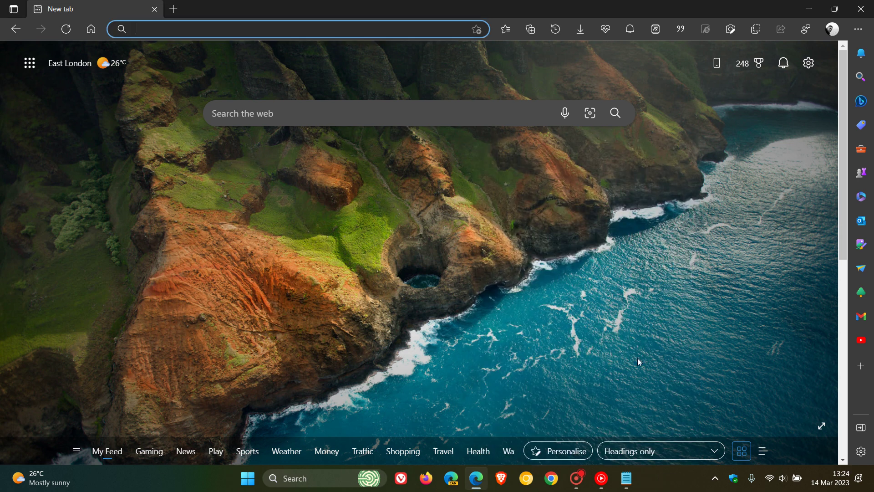
- Close and reopen Edge from the taskbar, then open the Bing Discover pane at top right
click(863, 14)
click(479, 488)
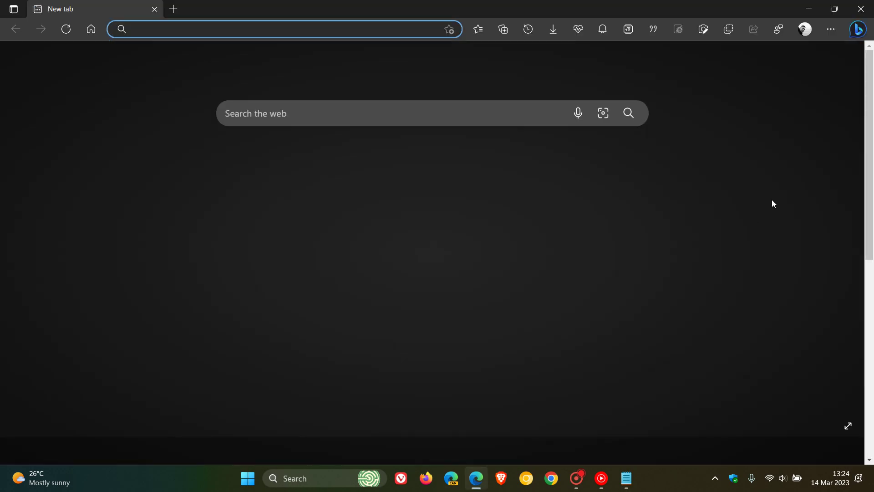
click(860, 31)
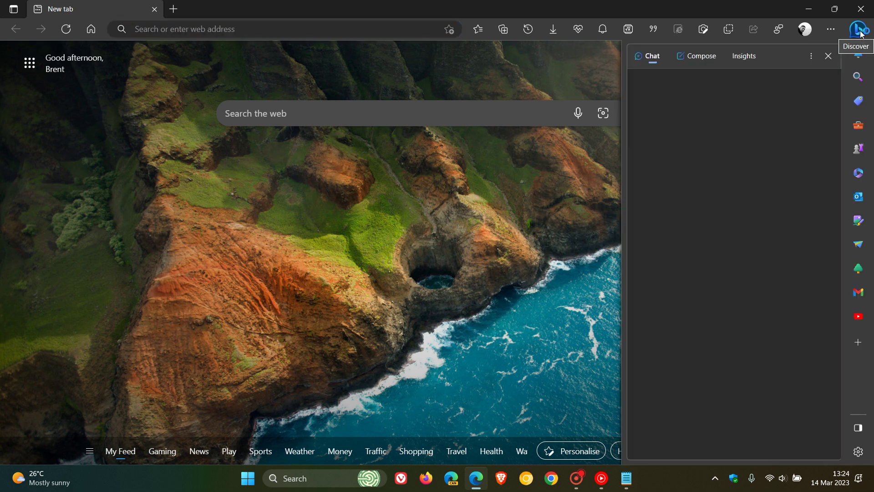